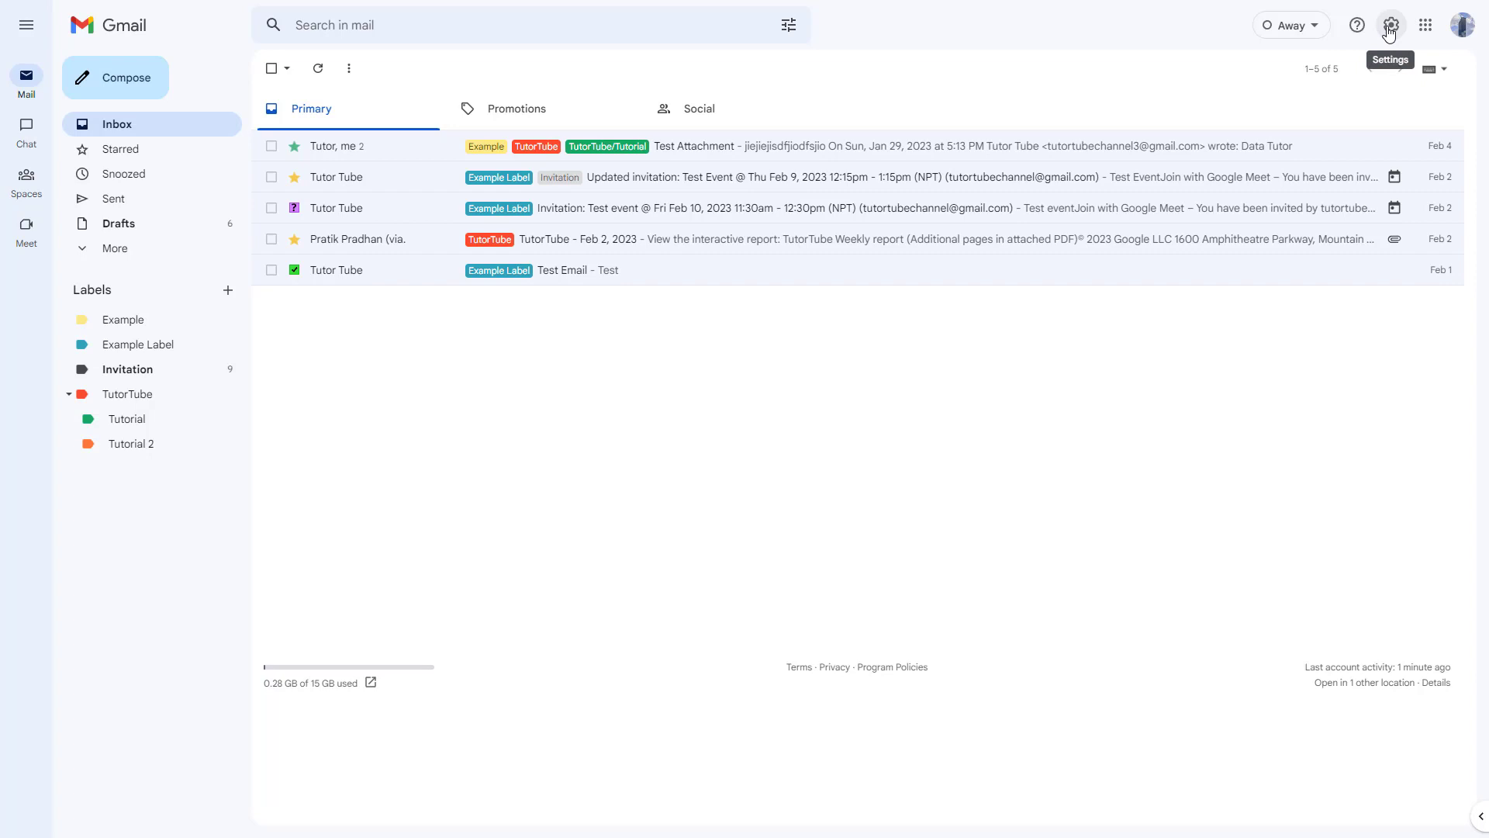
Step: Go from the inbox gear menu to Gmail's full settings page
{"action": "left_click", "coordinate": [1390, 25]}
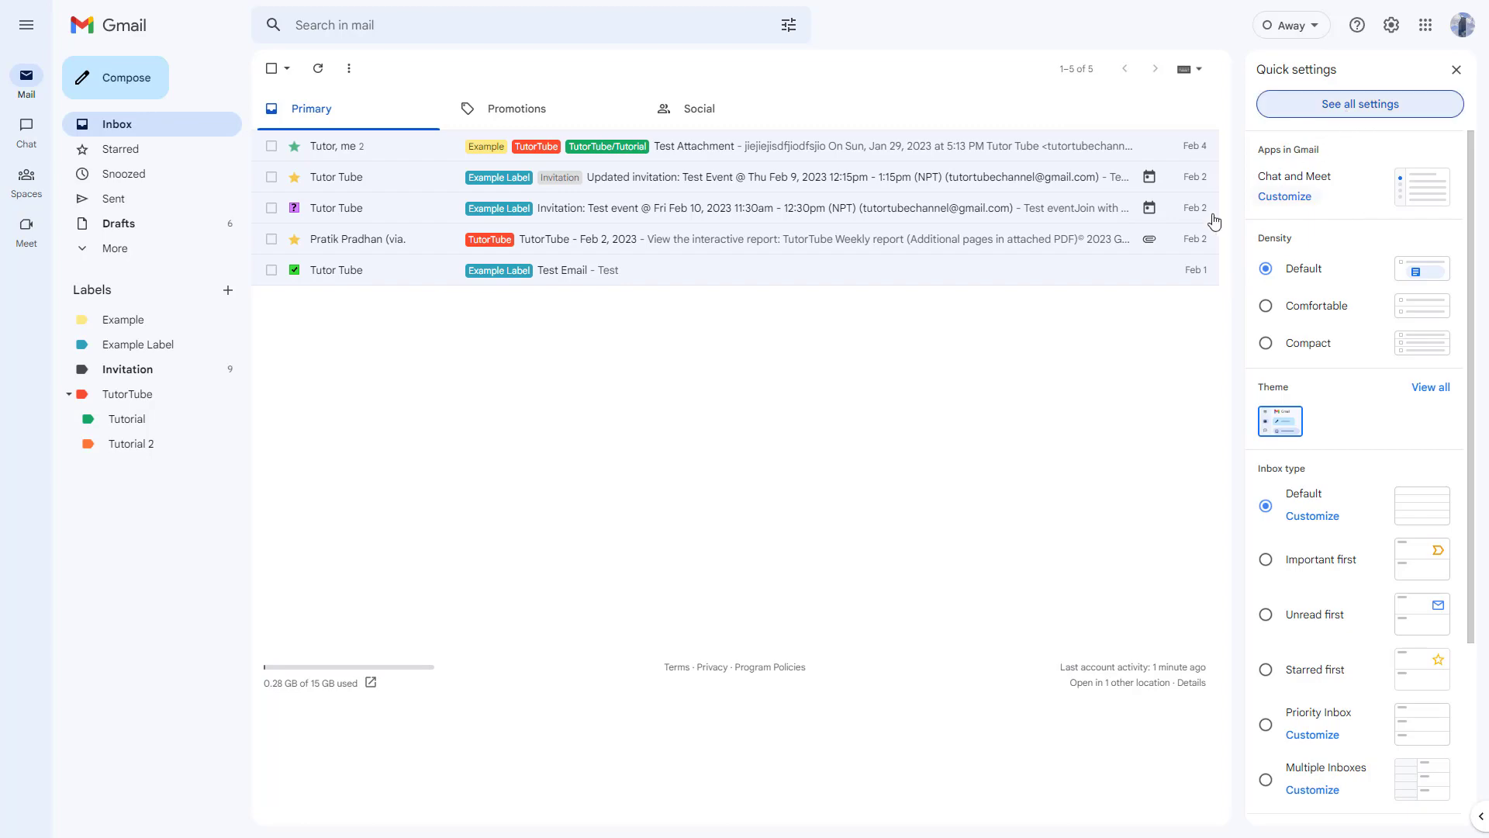
{"action": "left_click", "coordinate": [1345, 104]}
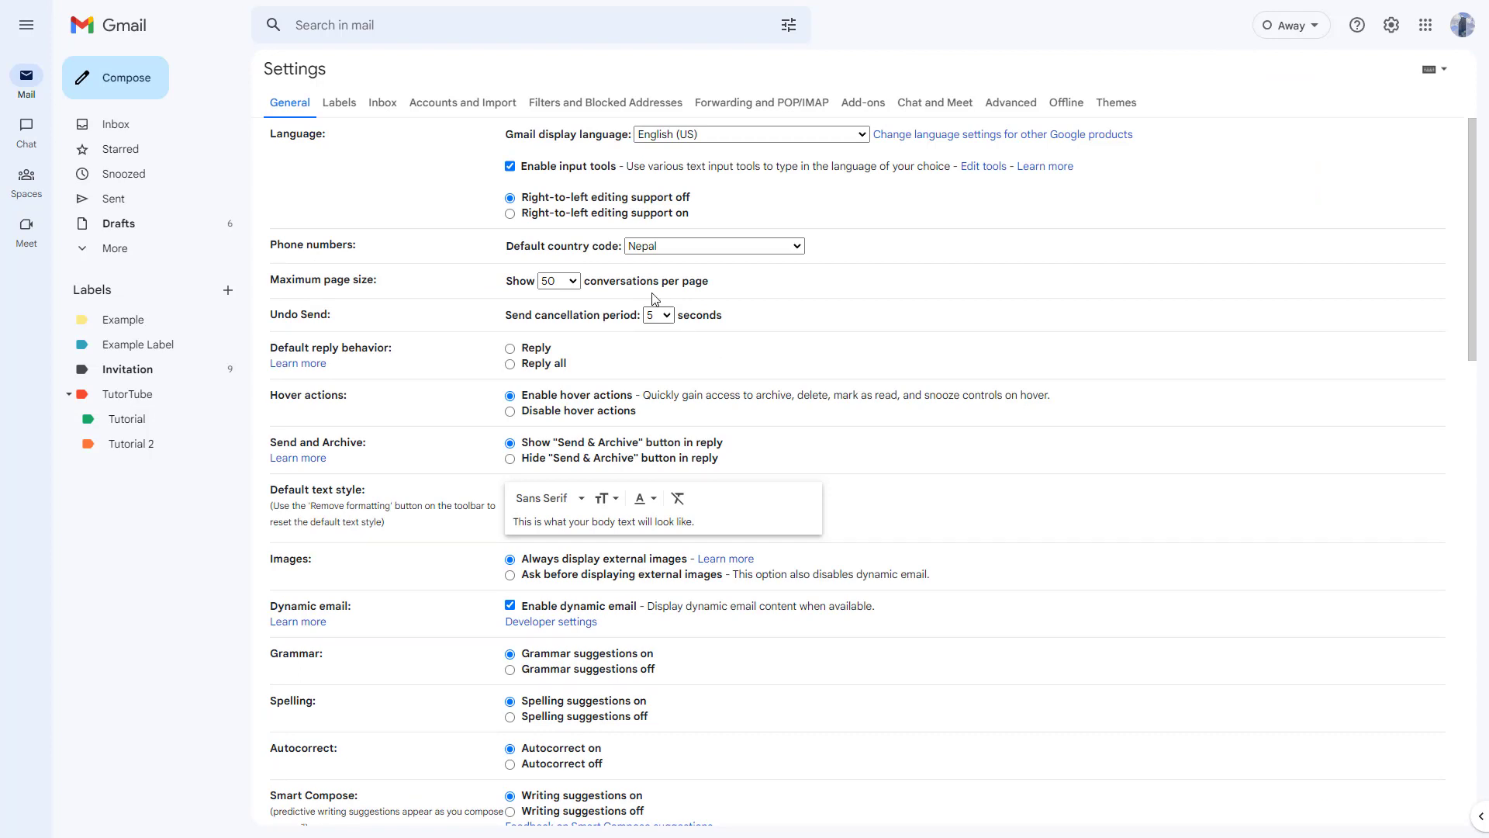
Step: Show Filters and Blocked Addresses and select all existing filters
{"action": "left_click", "coordinate": [554, 108]}
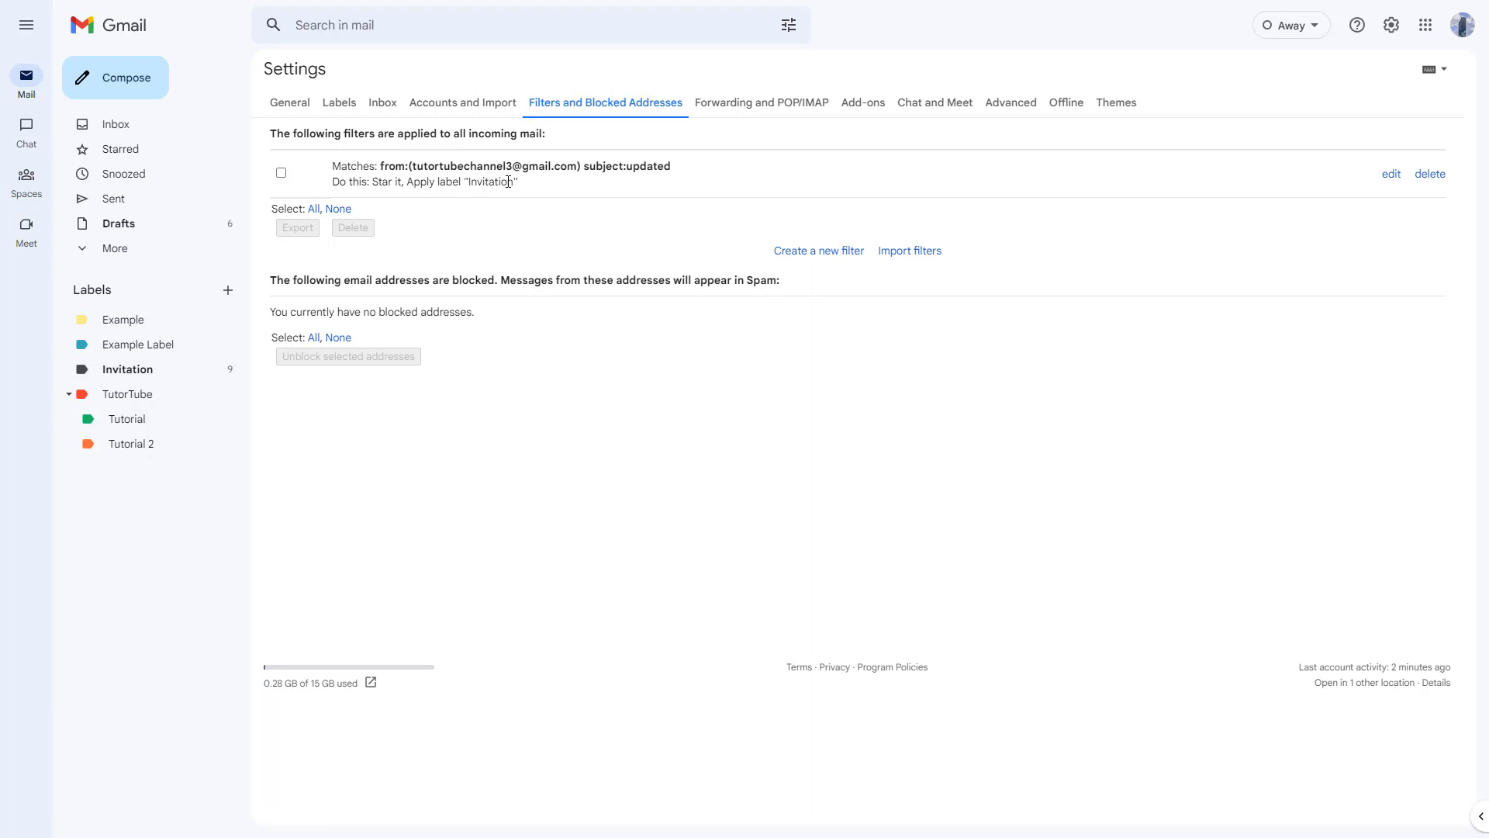
{"action": "left_click", "coordinate": [315, 210]}
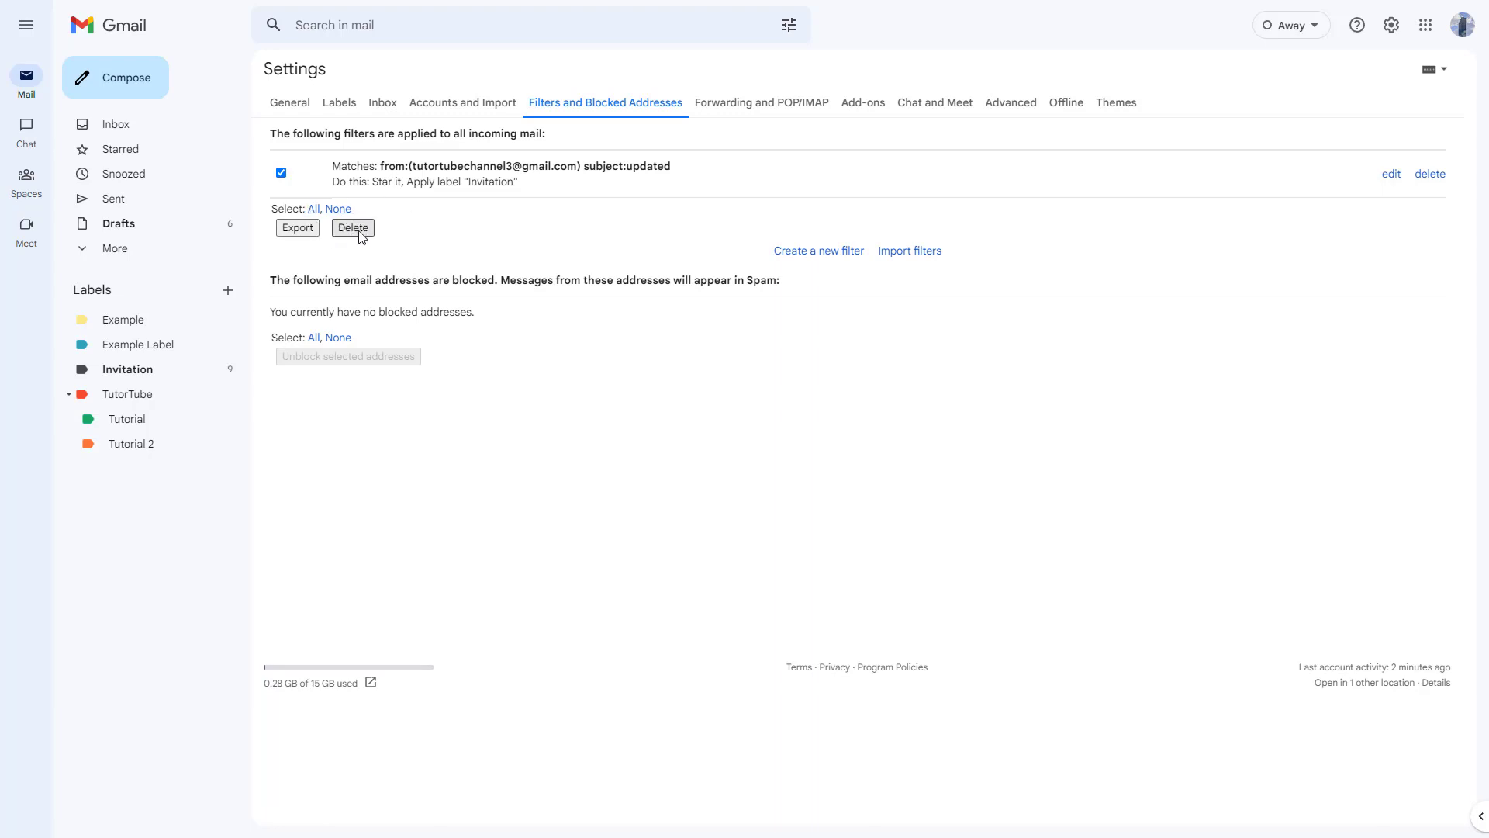
Step: Start a new filter and begin entering Test as the subject to match
{"action": "left_click", "coordinate": [825, 255]}
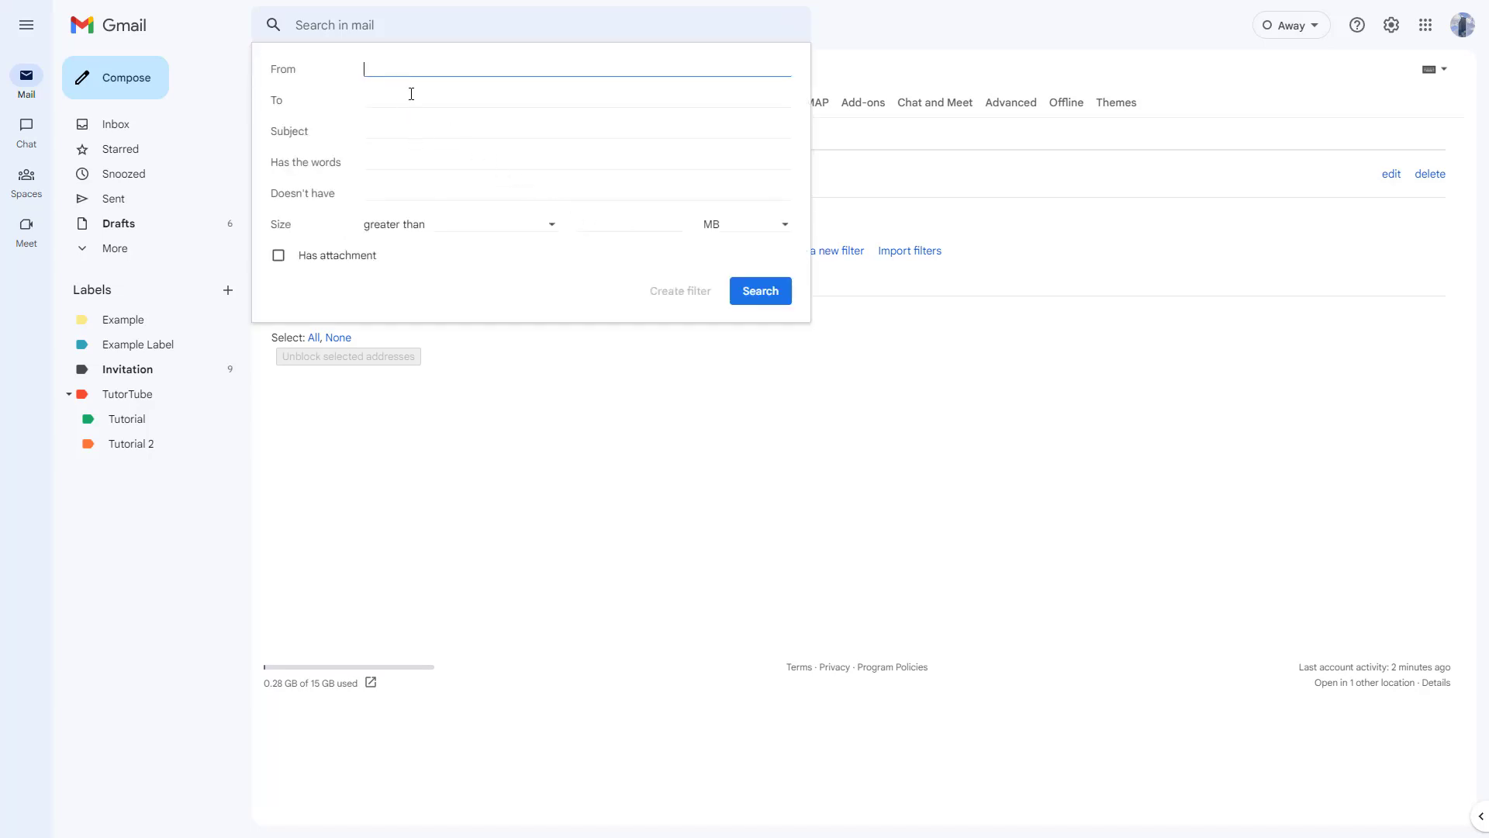
{"action": "left_click", "coordinate": [350, 166]}
{"action": "left_click", "coordinate": [305, 135]}
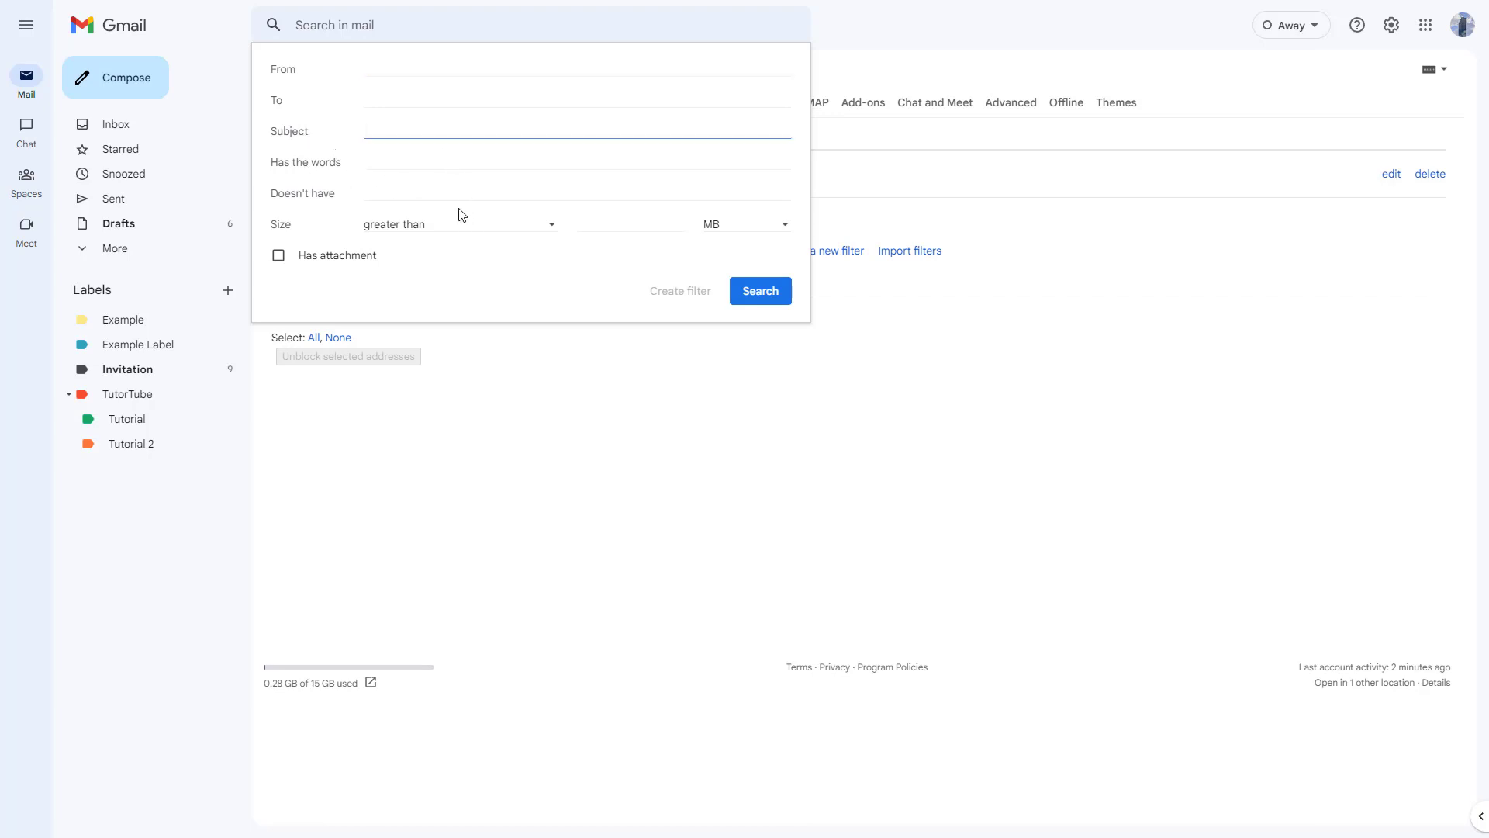
{"action": "type", "text": "Test"}
Step: Make the filter apply label TutorTube, also to the 20 matching conversations, and create it
{"action": "left_click", "coordinate": [679, 290]}
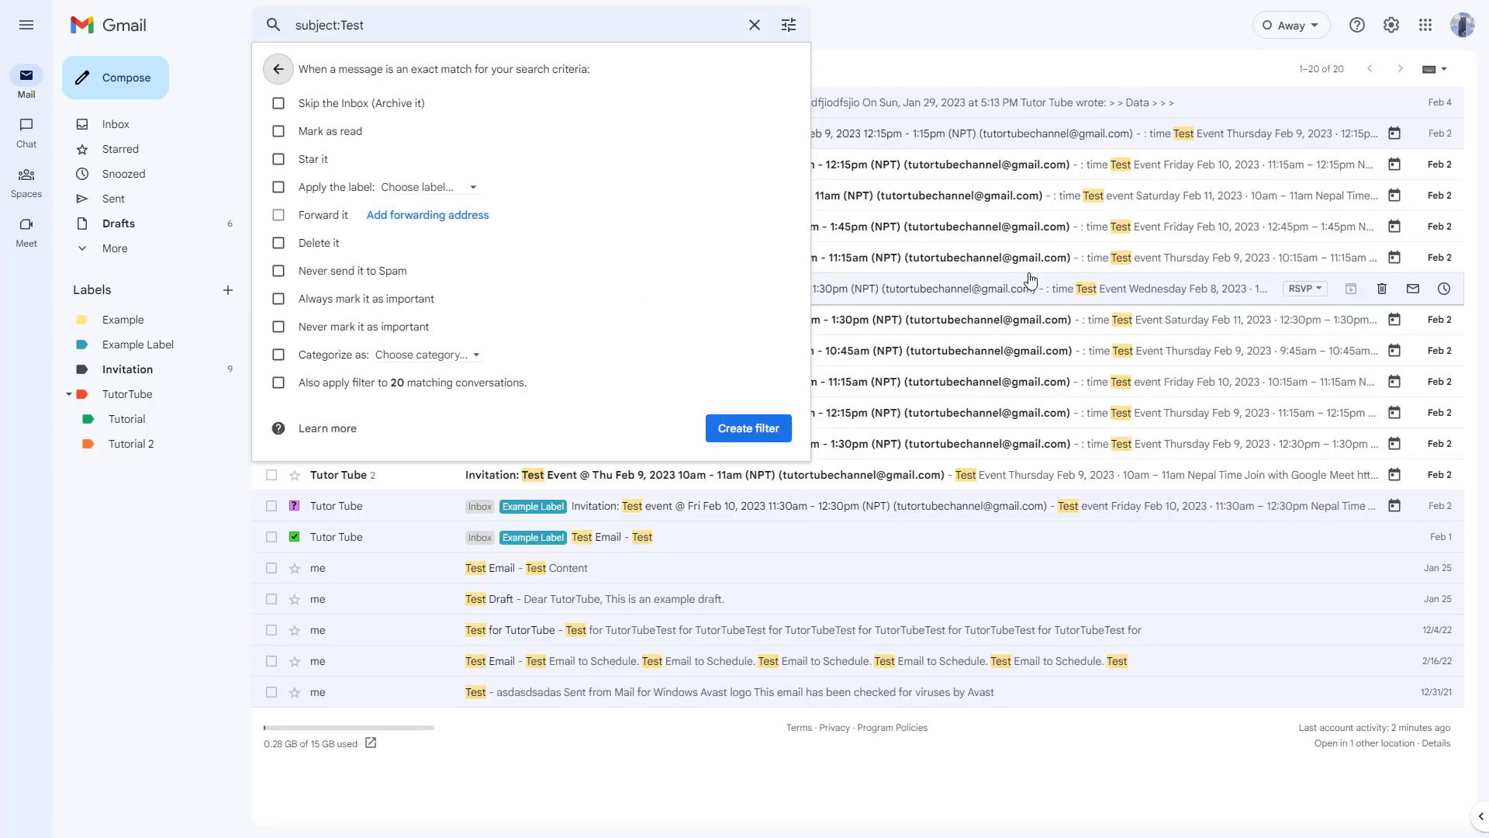
{"action": "left_click", "coordinate": [345, 188]}
{"action": "left_click", "coordinate": [401, 188]}
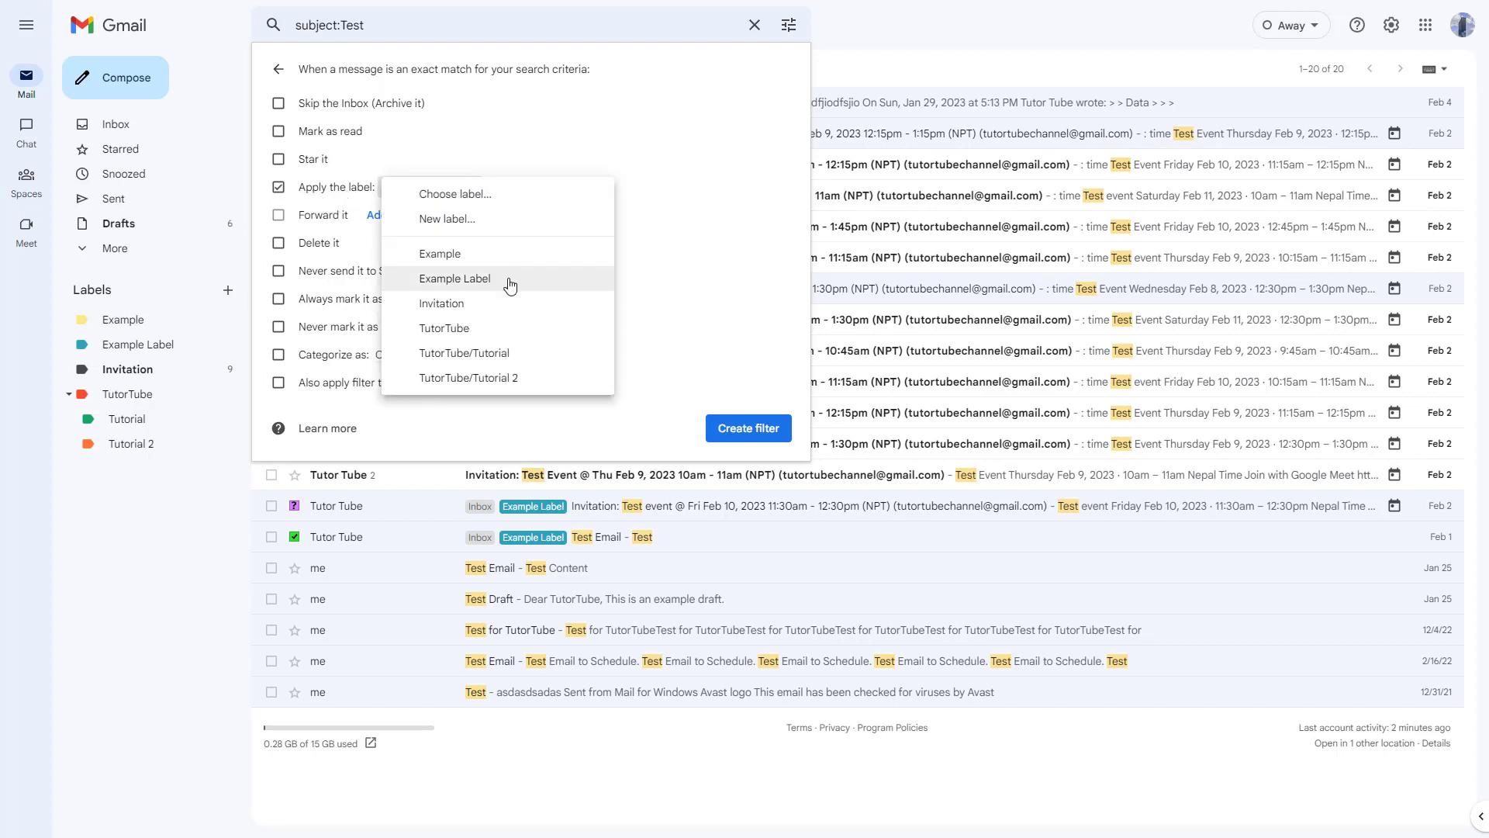
{"action": "left_click", "coordinate": [478, 330]}
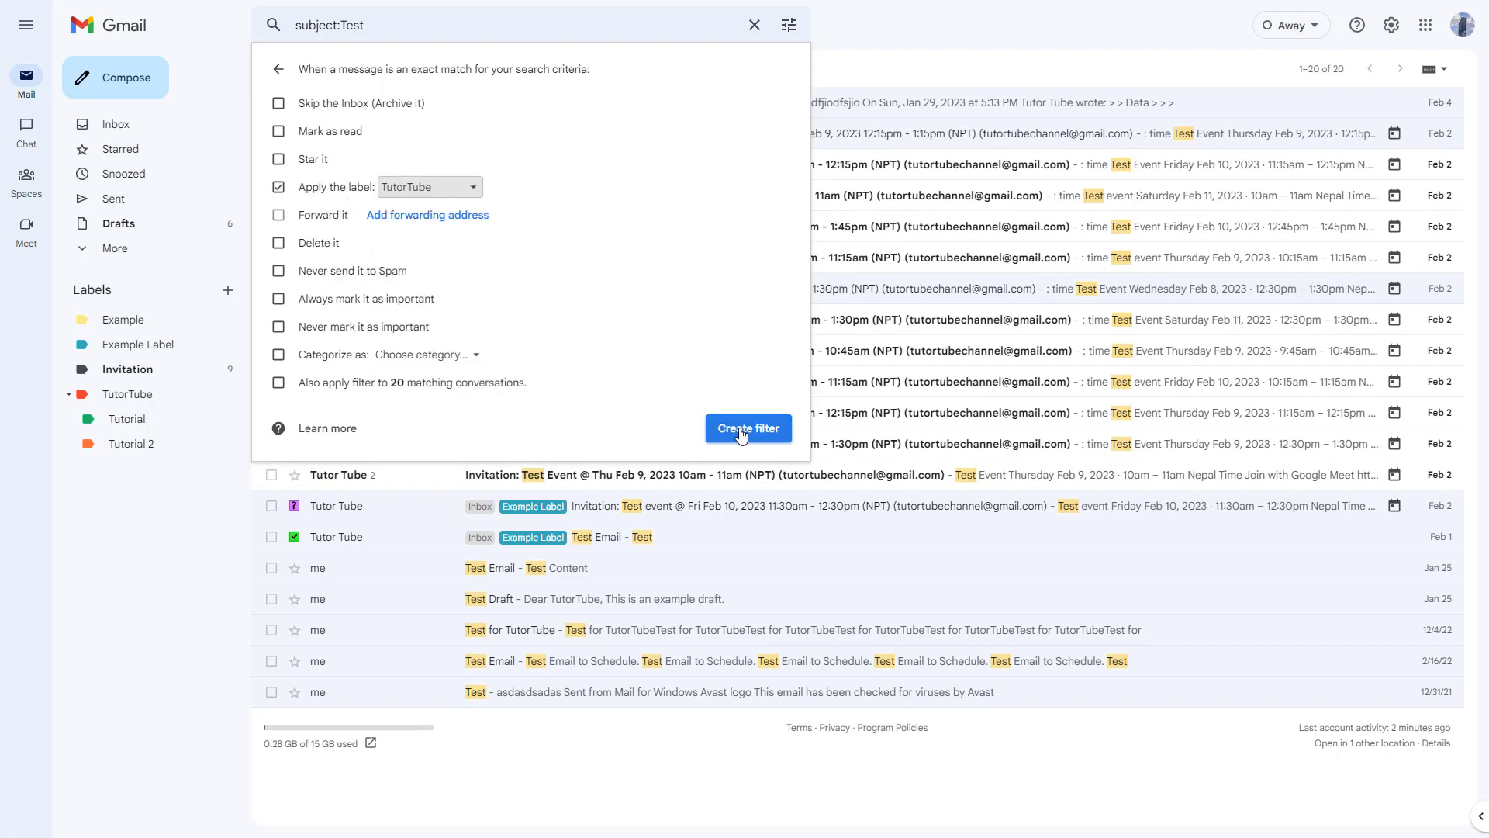
{"action": "left_click", "coordinate": [390, 384]}
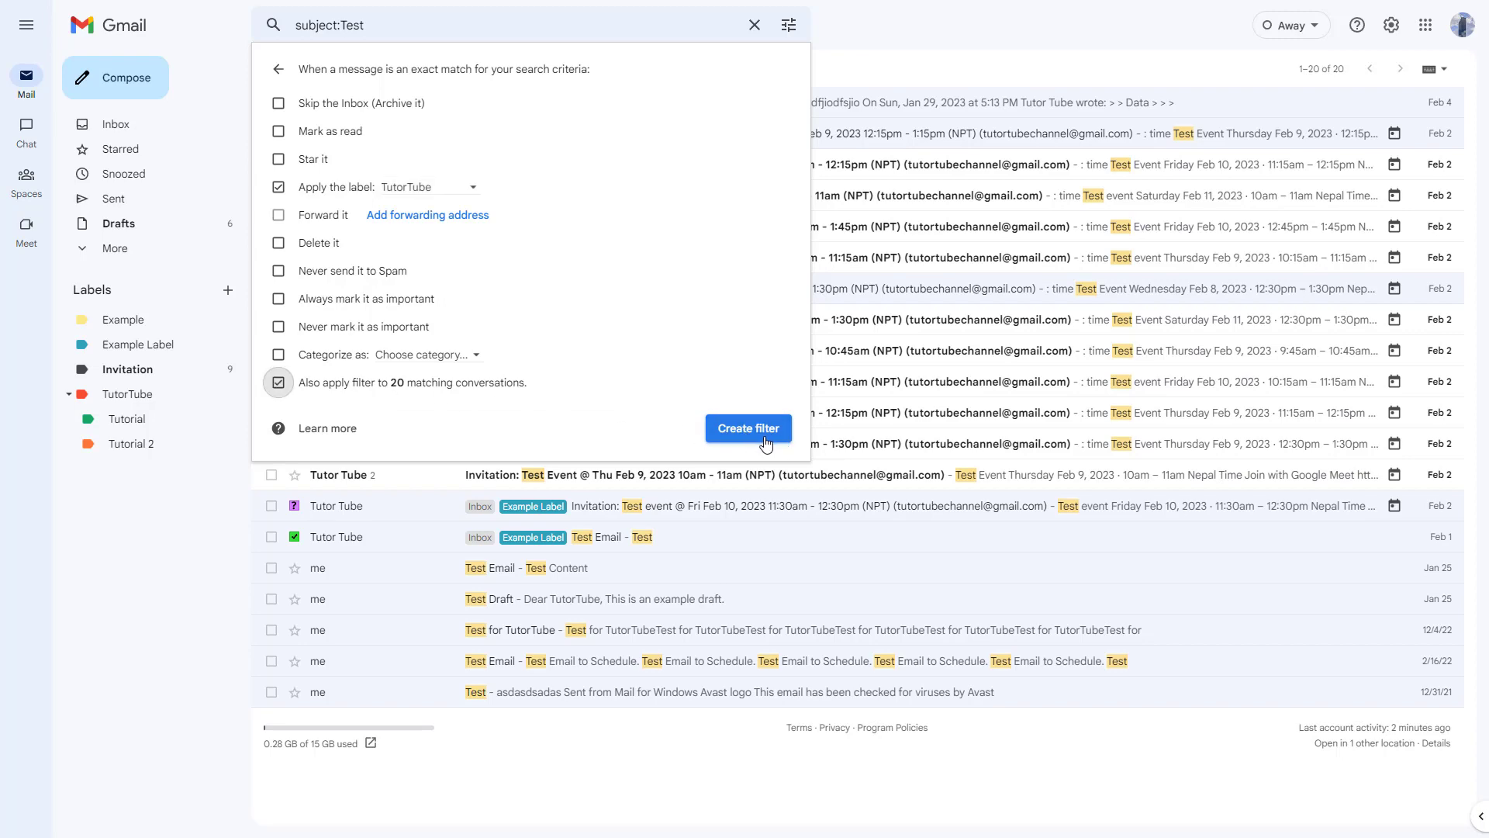
{"action": "left_click", "coordinate": [766, 444]}
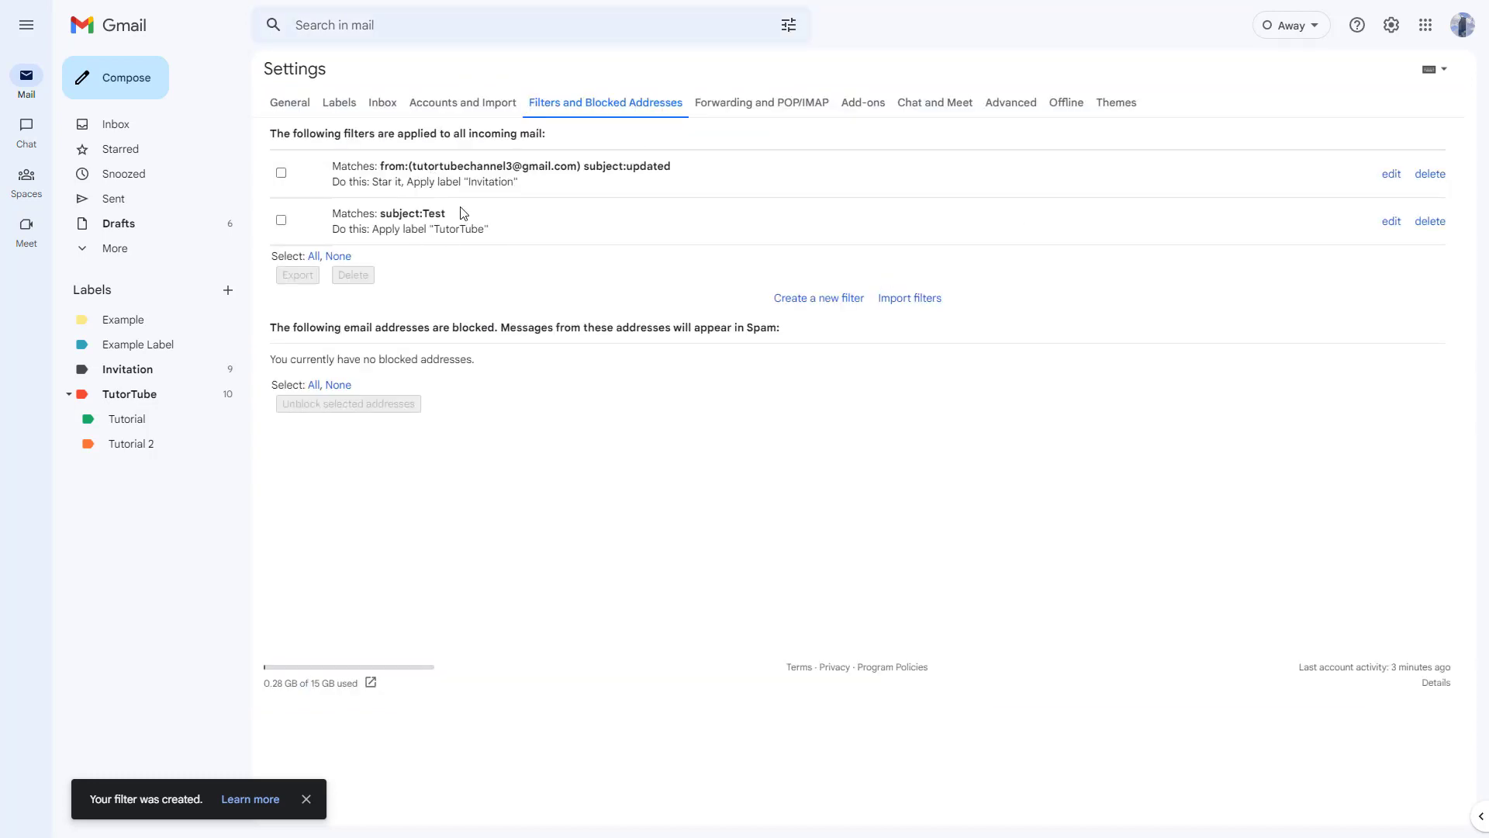
{"action": "left_click", "coordinate": [281, 172]}
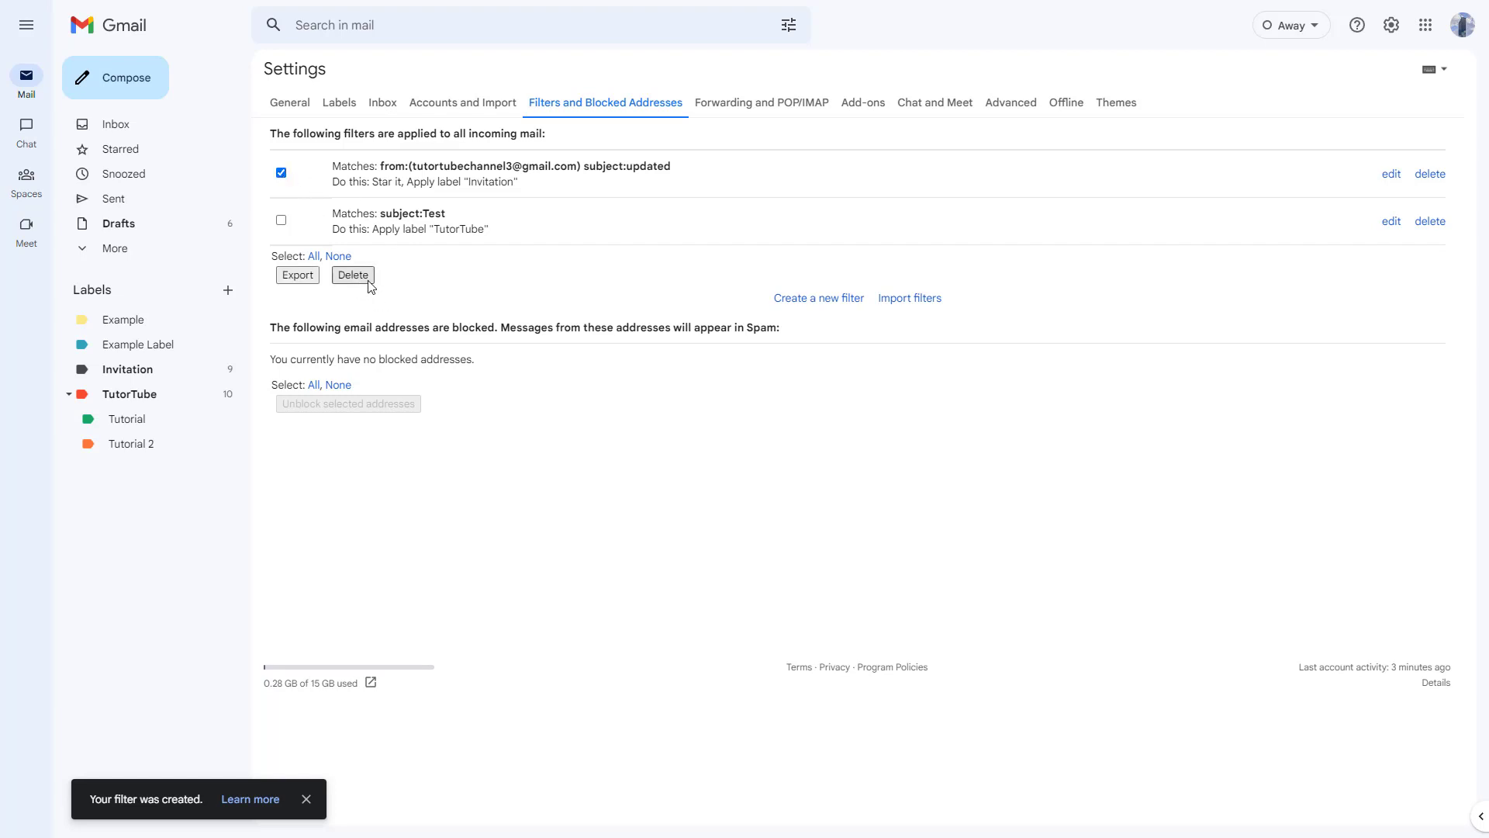